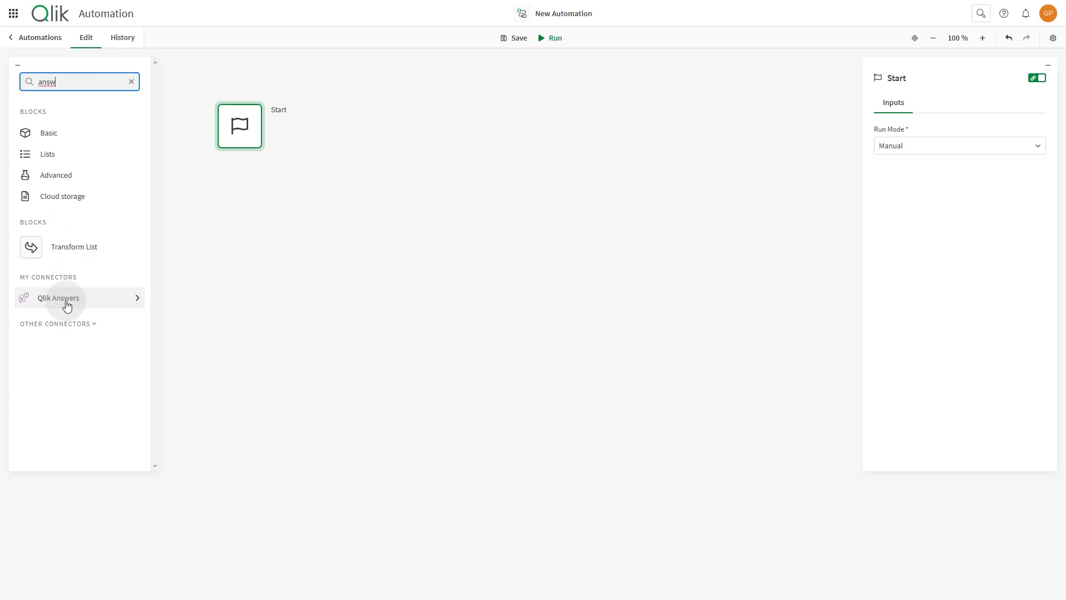
Open the Qlik Answers connector's blocks under My connectors in the new automation.
click(67, 301)
Add a Create Thread block under Start, named 'Brea', using the Bread Maker knowledge Base assistant.
drag(79, 212, 234, 189)
click(897, 148)
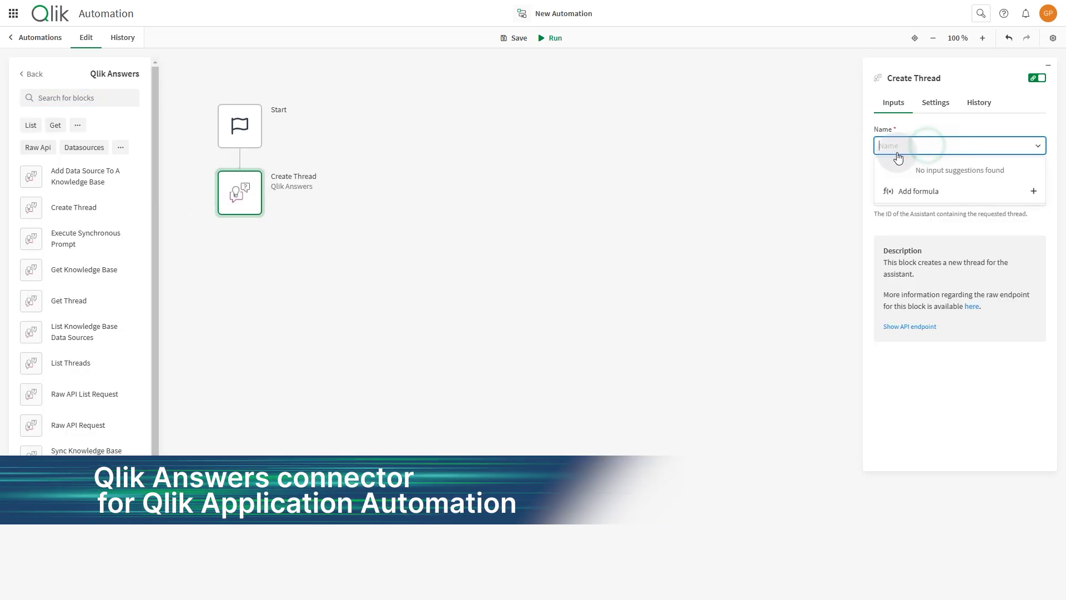
text(Bread Maker)
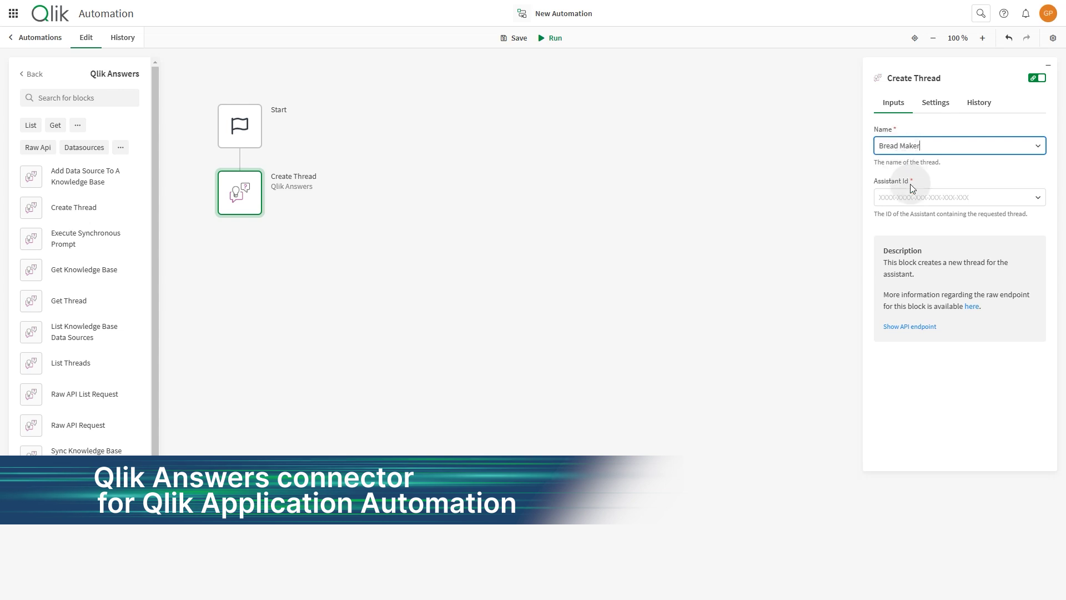
click(913, 197)
click(922, 223)
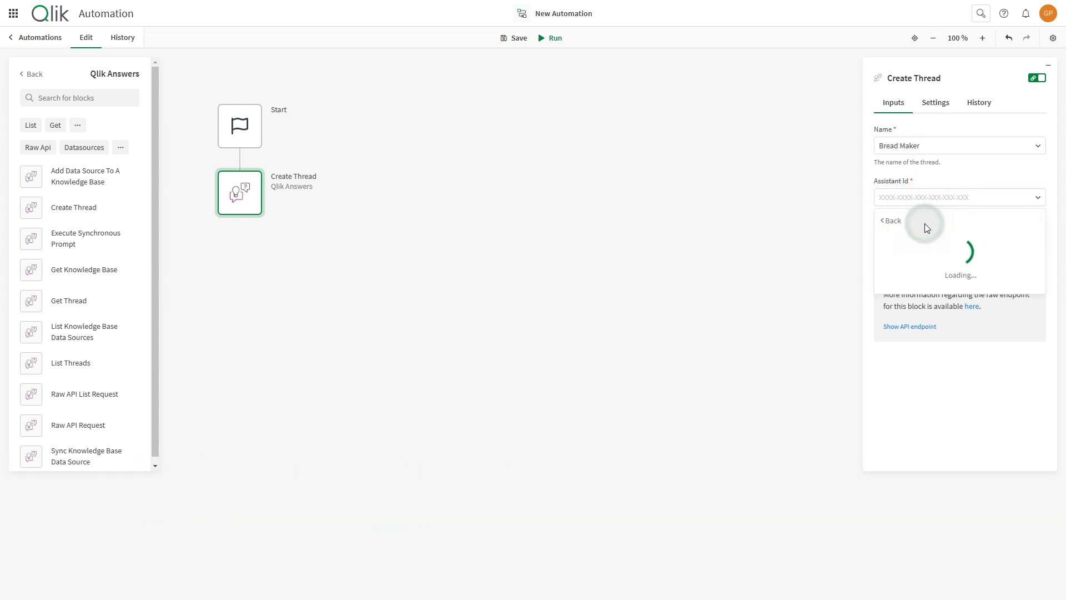
click(933, 303)
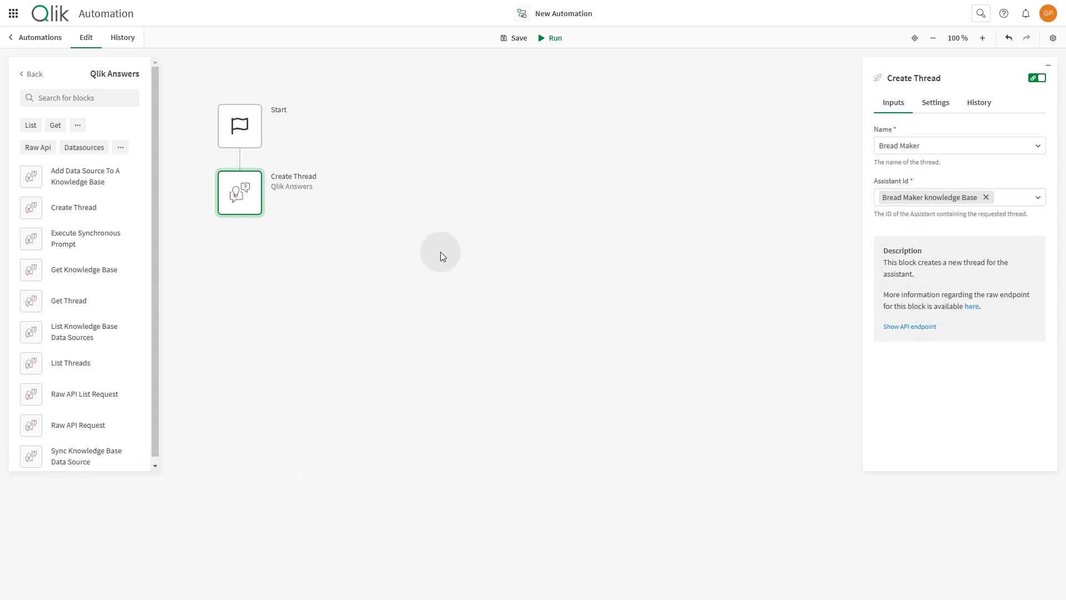
Add an Execute Synchronous Prompt block reusing Create Thread's thread, asking 'How many programmable settings does the Bread Maker have?'.
drag(95, 240, 286, 293)
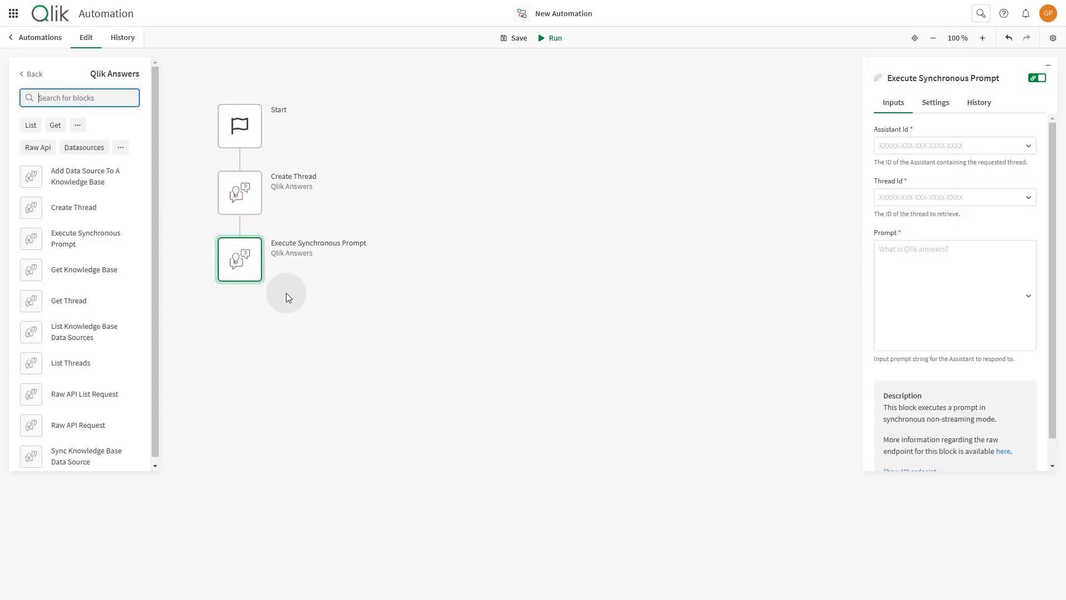
click(903, 147)
click(917, 167)
click(918, 249)
click(920, 200)
click(947, 244)
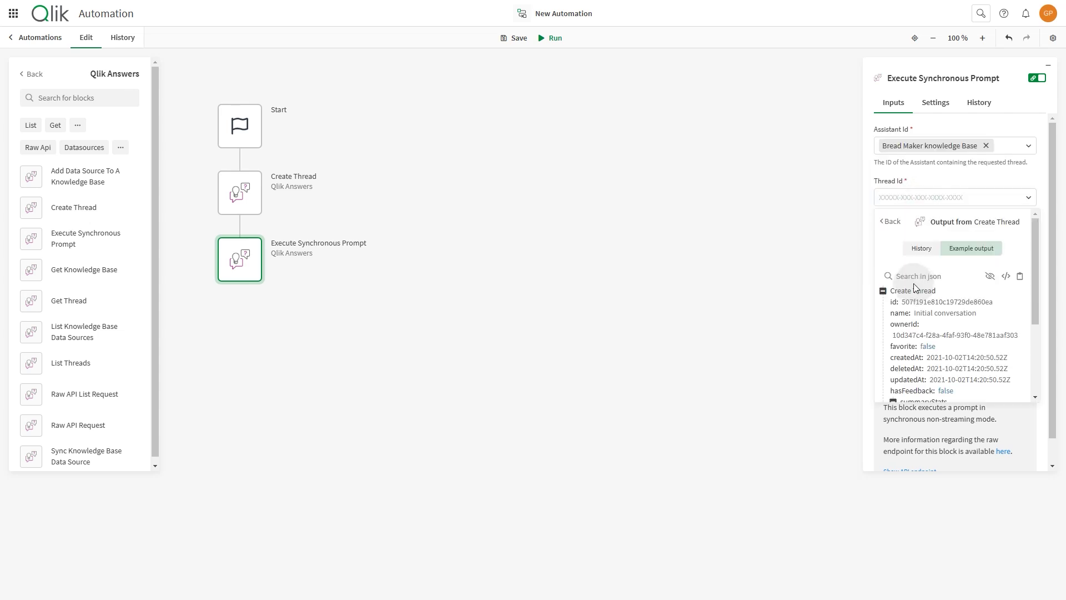
click(907, 287)
click(893, 251)
text(How many programmable settings do)
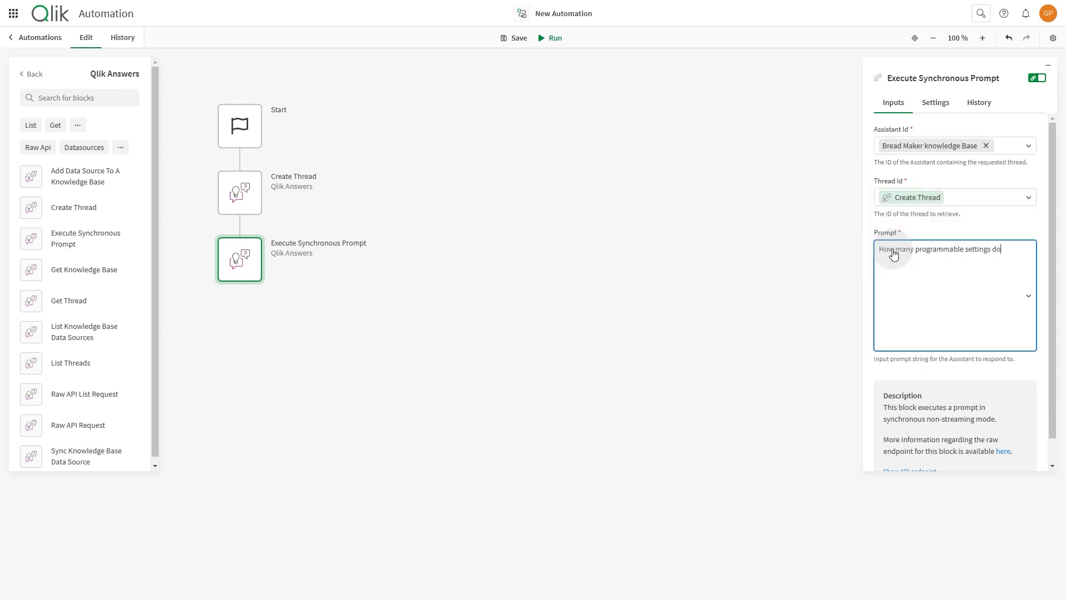
text(es the Bread Maker have?)
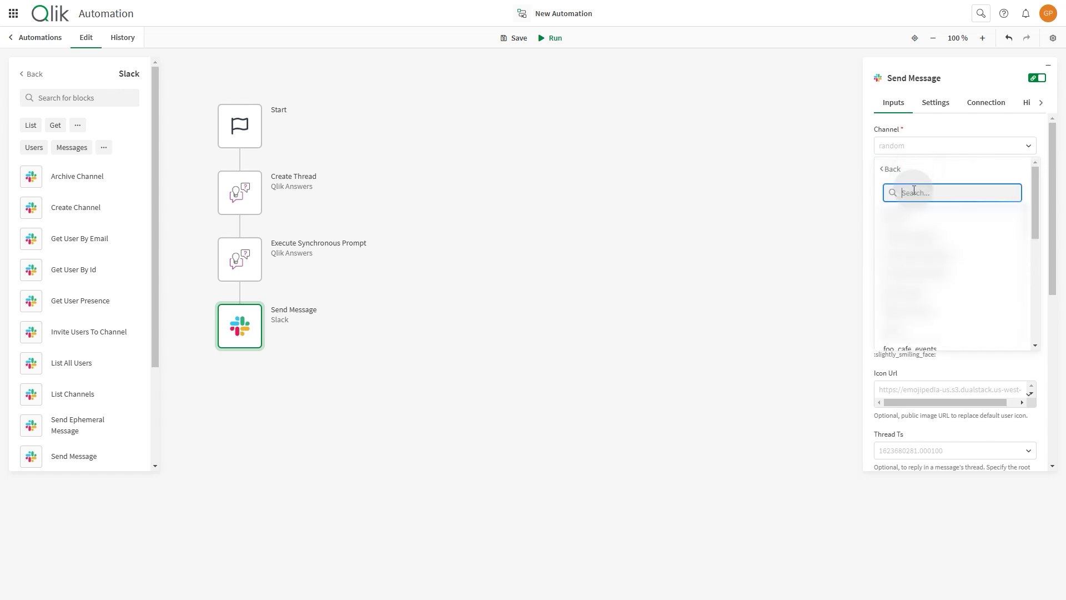
Post to the videotesting Slack channel with Execute Synchronous Prompt's output as the message text.
click(913, 190)
click(917, 221)
click(919, 240)
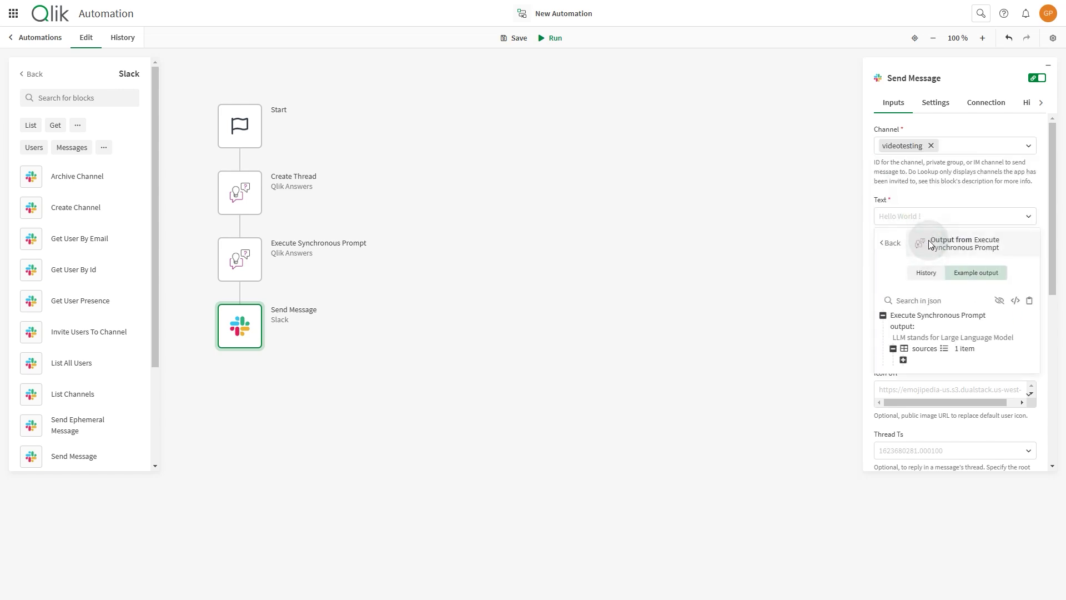
click(922, 326)
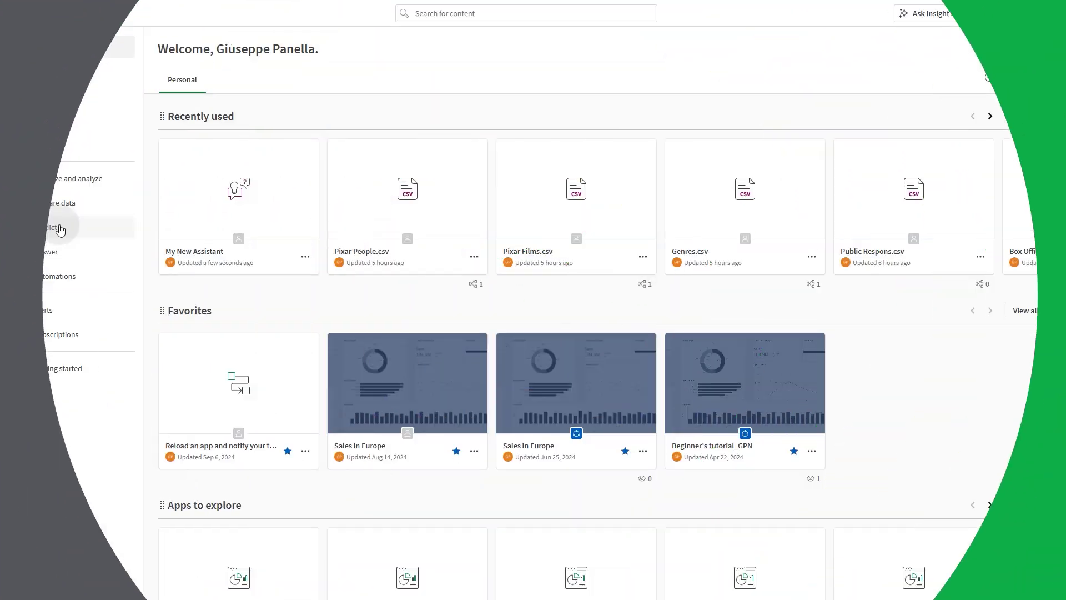
Create a new knowledge base named 'Knowledge base' from the Answer section.
click(49, 253)
click(981, 53)
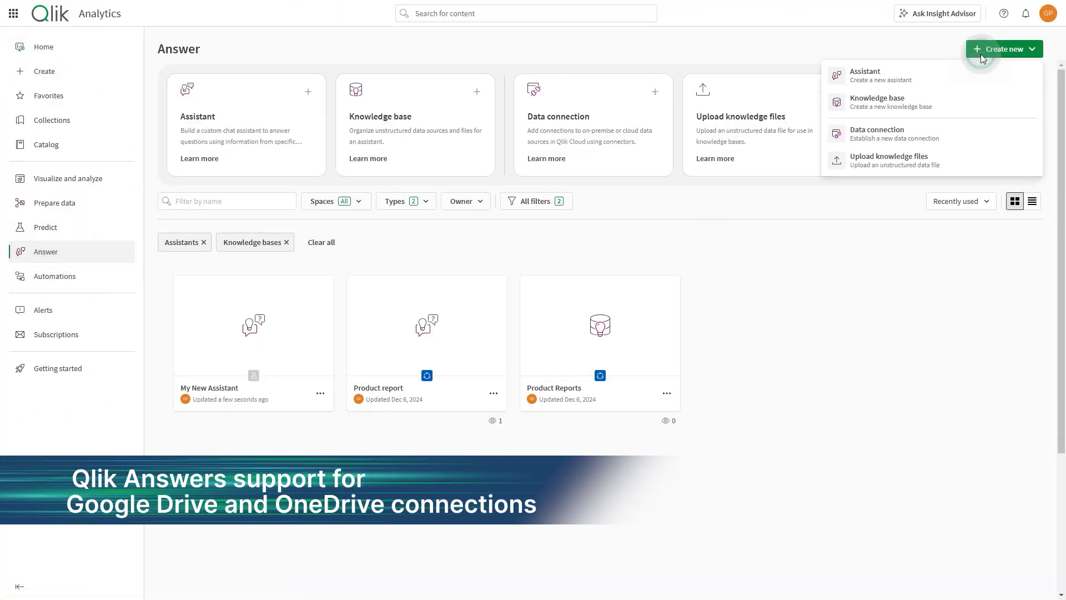
click(904, 98)
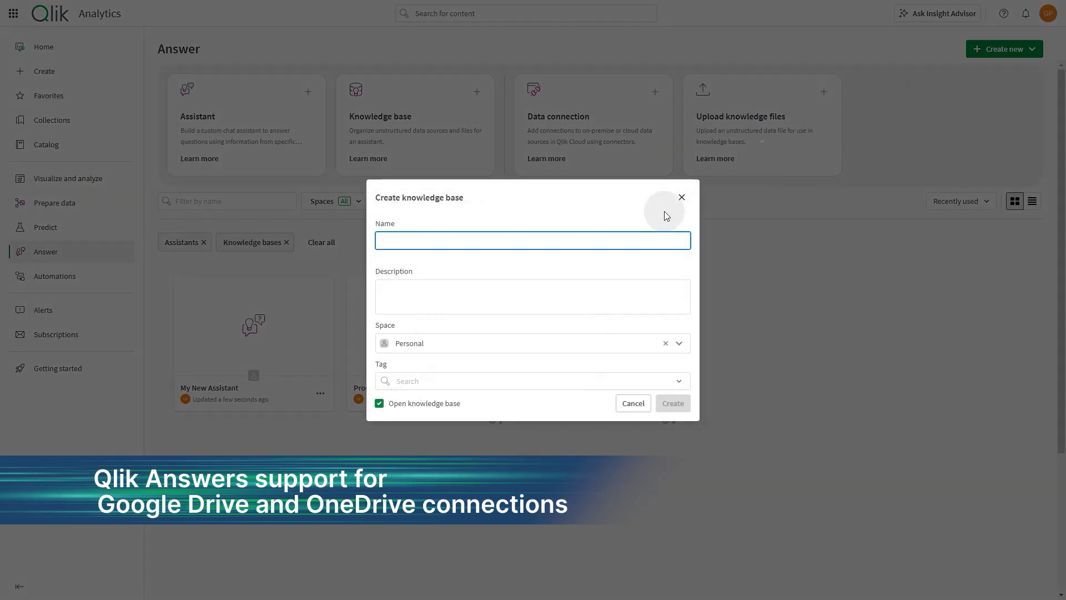
text(Knowledge base)
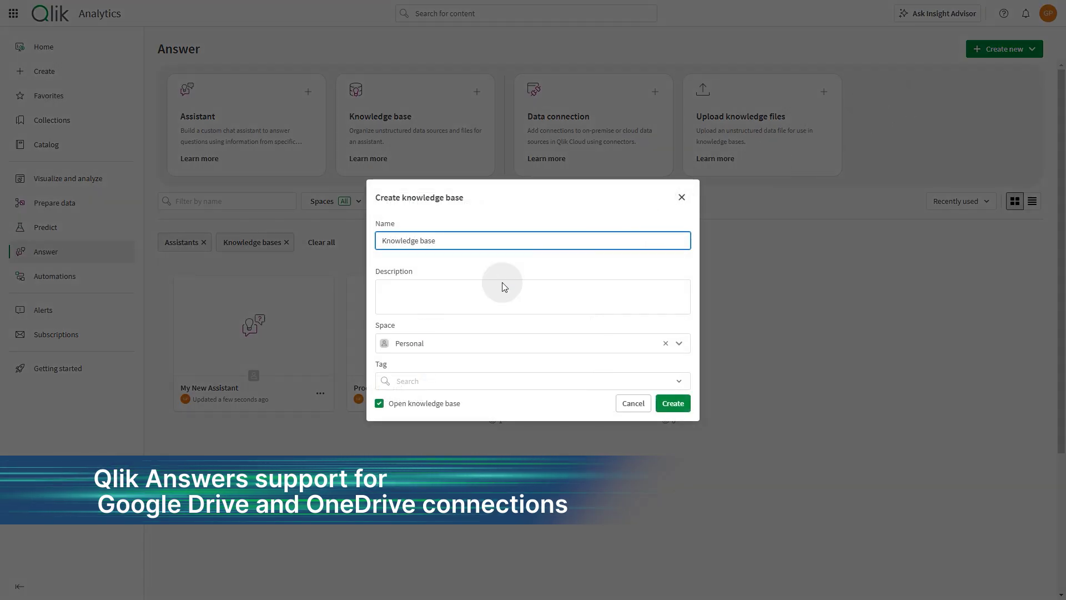
click(673, 404)
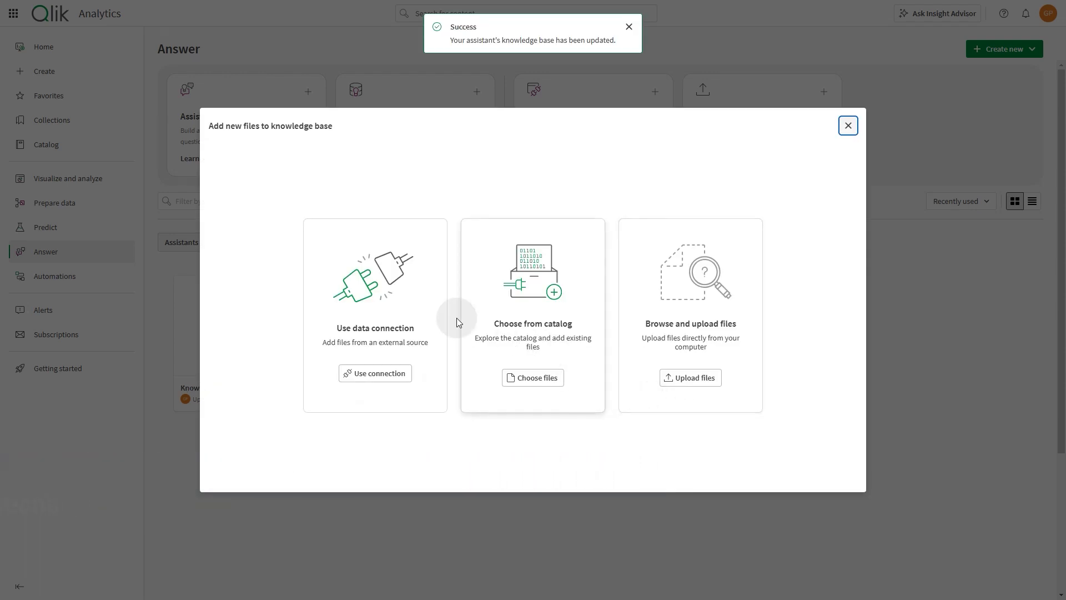
Add bread maker.pdf from My Drive through the Google_Drive connection using manual selection.
click(361, 379)
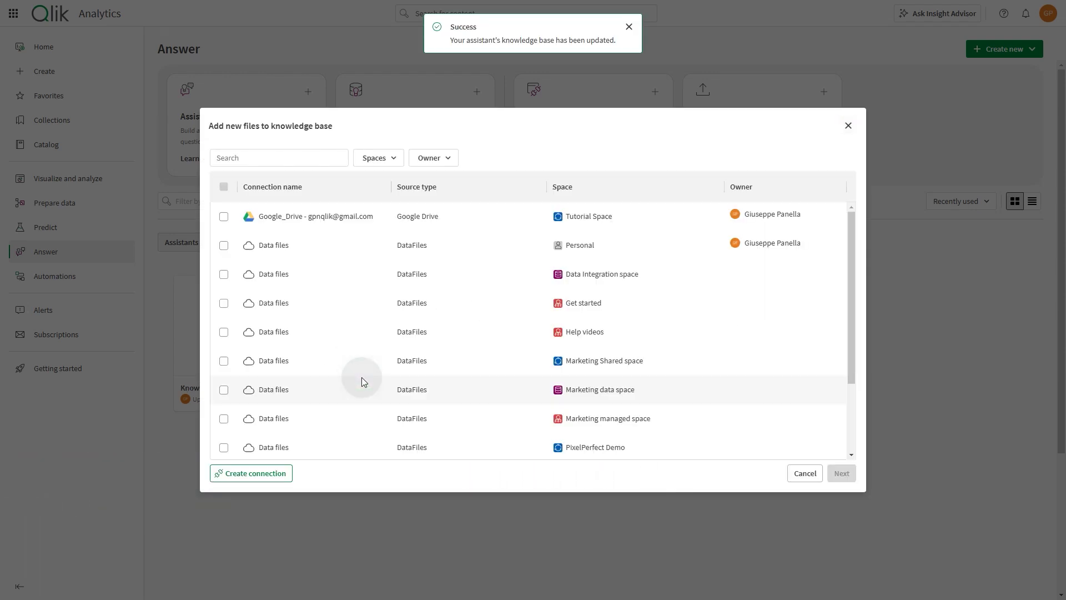
click(224, 220)
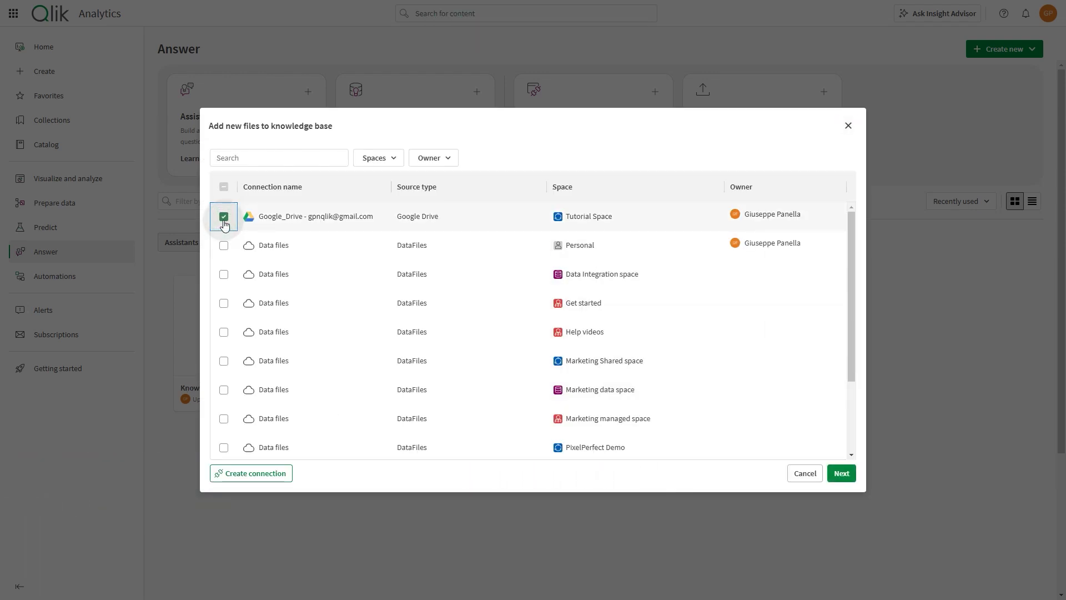
click(841, 473)
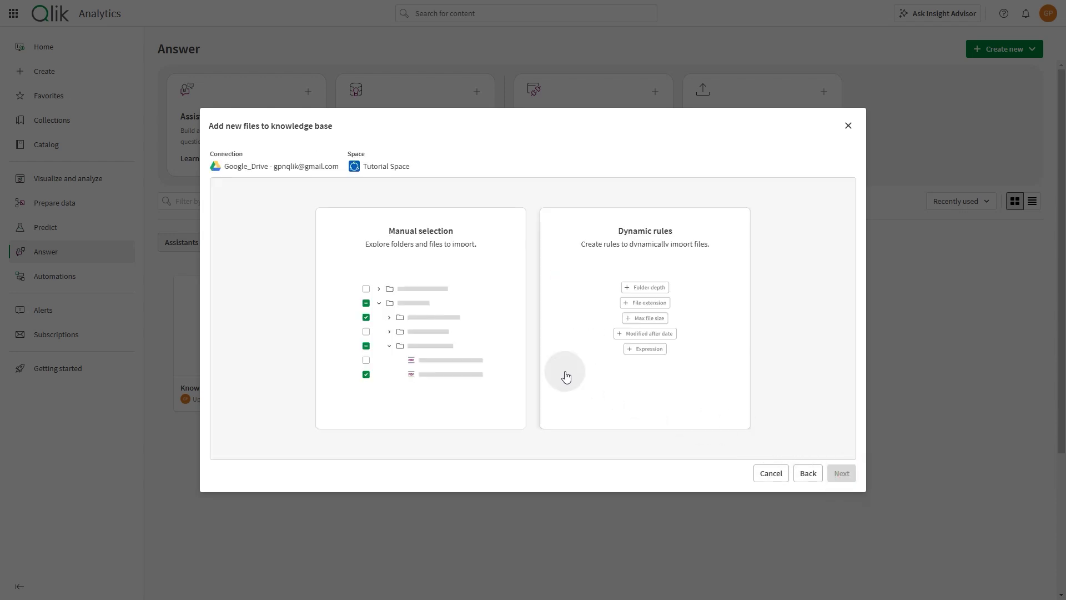
click(474, 315)
click(225, 190)
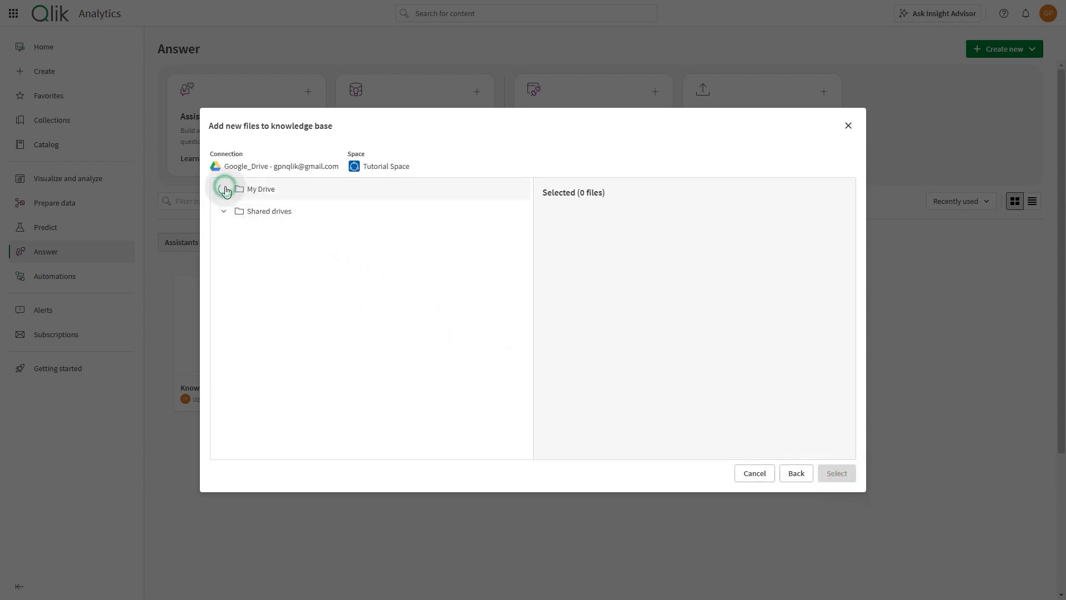
click(239, 344)
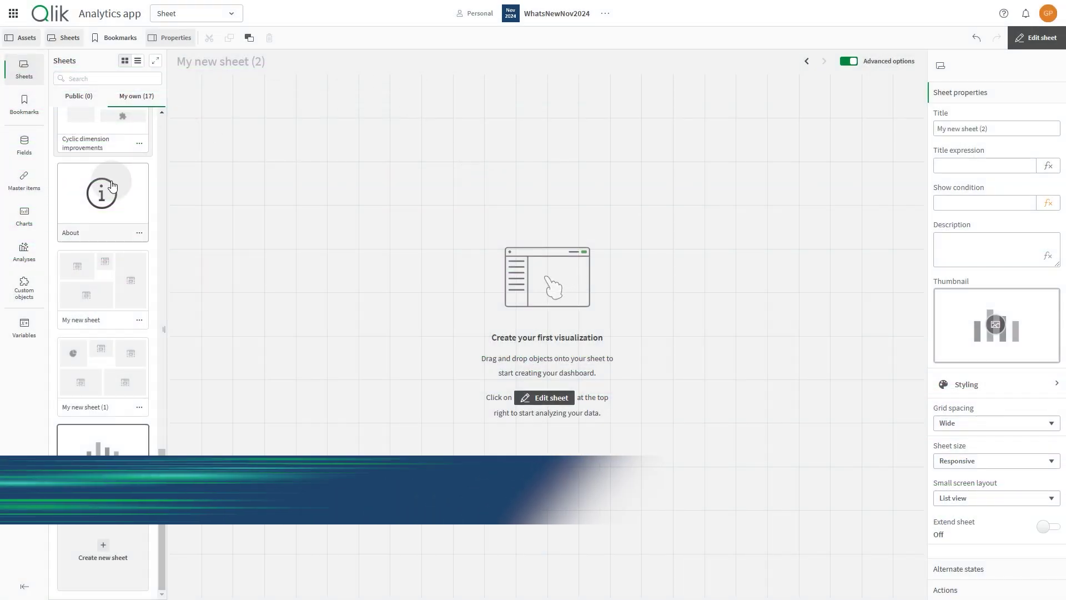
Place a Relative importance analysis on the sheet and stretch it to fill the sheet.
click(24, 251)
drag(89, 303, 256, 239)
drag(546, 331, 922, 594)
Set Country as the dimension and Sum(Sales) as the measure.
click(530, 341)
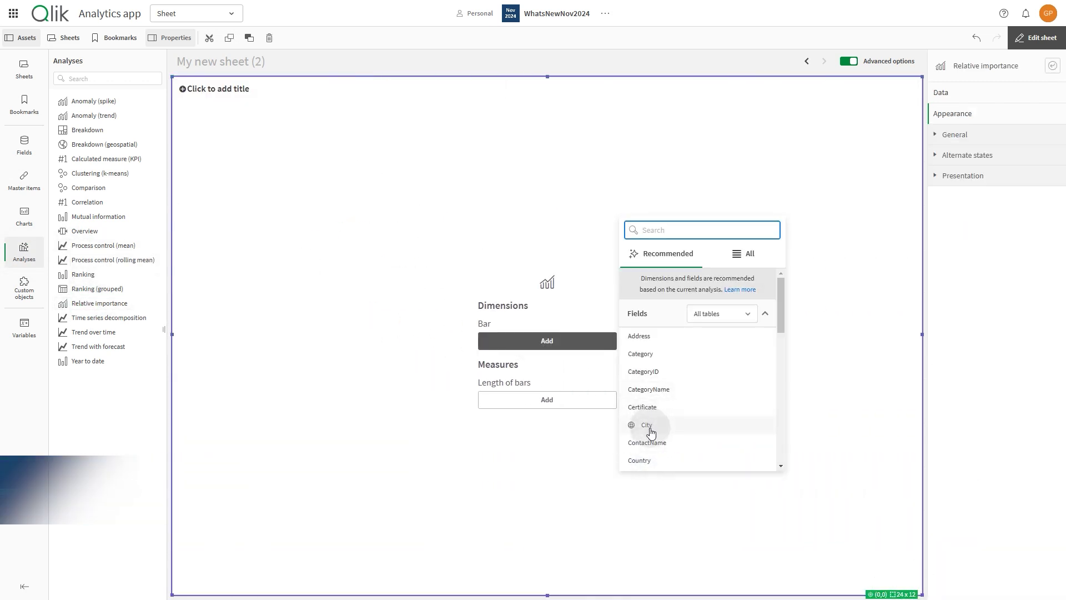
scroll(668, 444, down, 1)
click(646, 410)
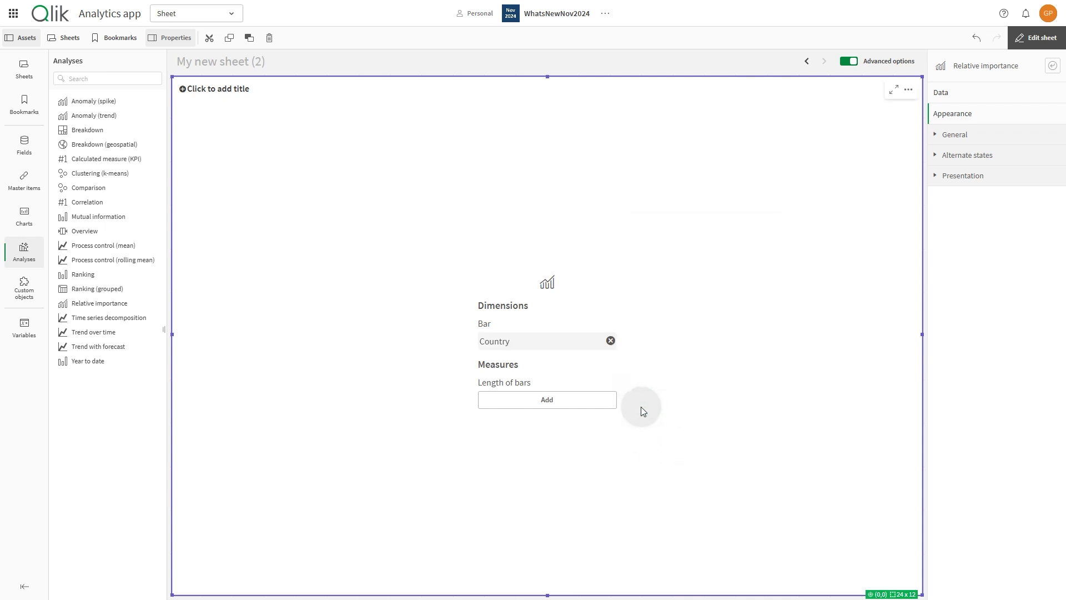
click(549, 403)
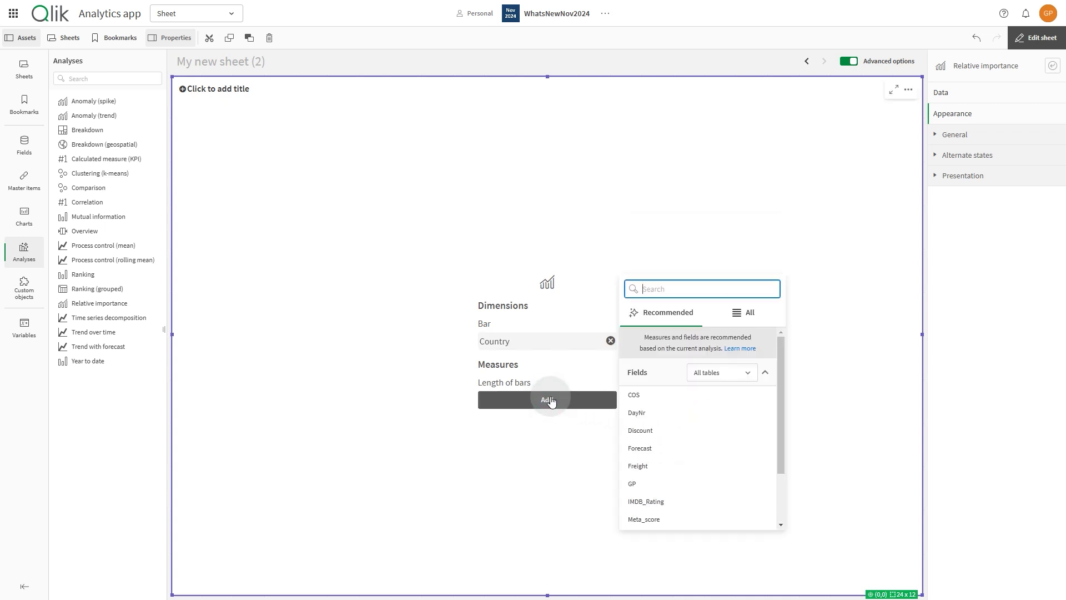
text(sales)
click(639, 396)
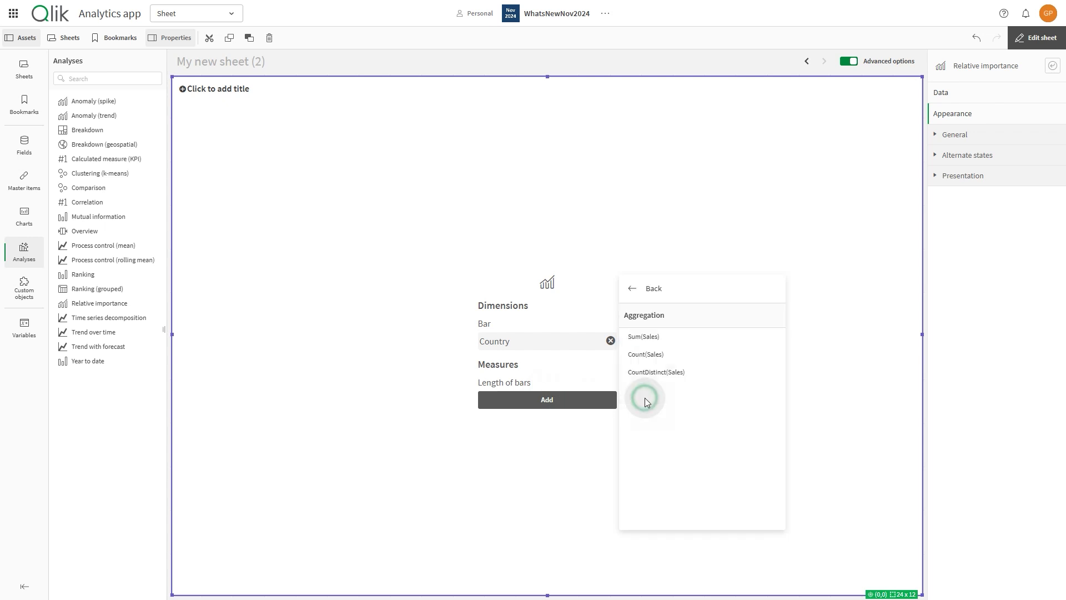
click(638, 336)
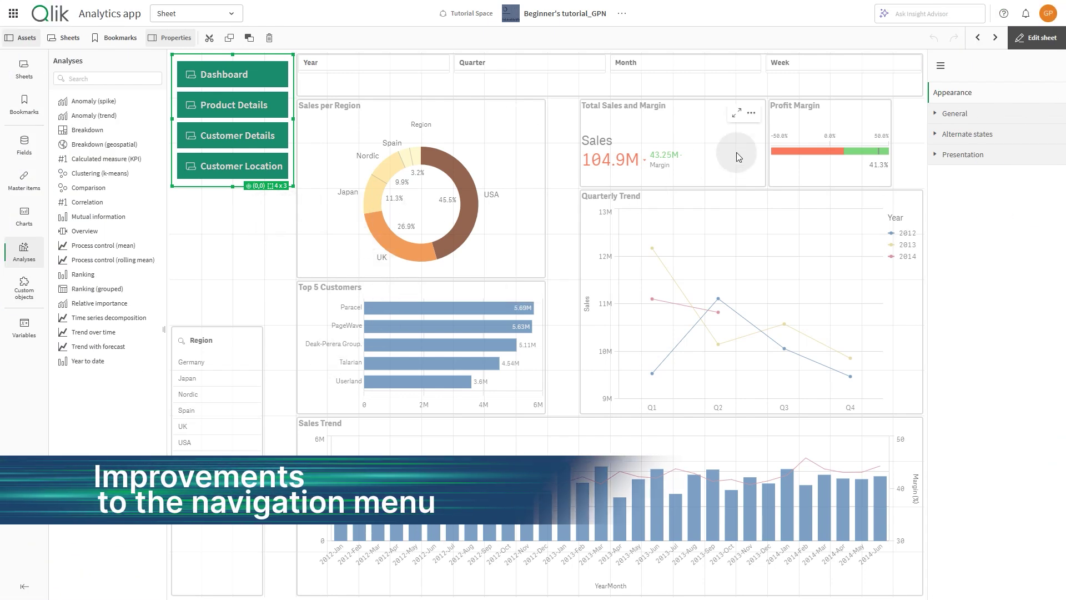
Preview a right-side drawer menu, then turn off Separate items and turn on dividers.
click(953, 114)
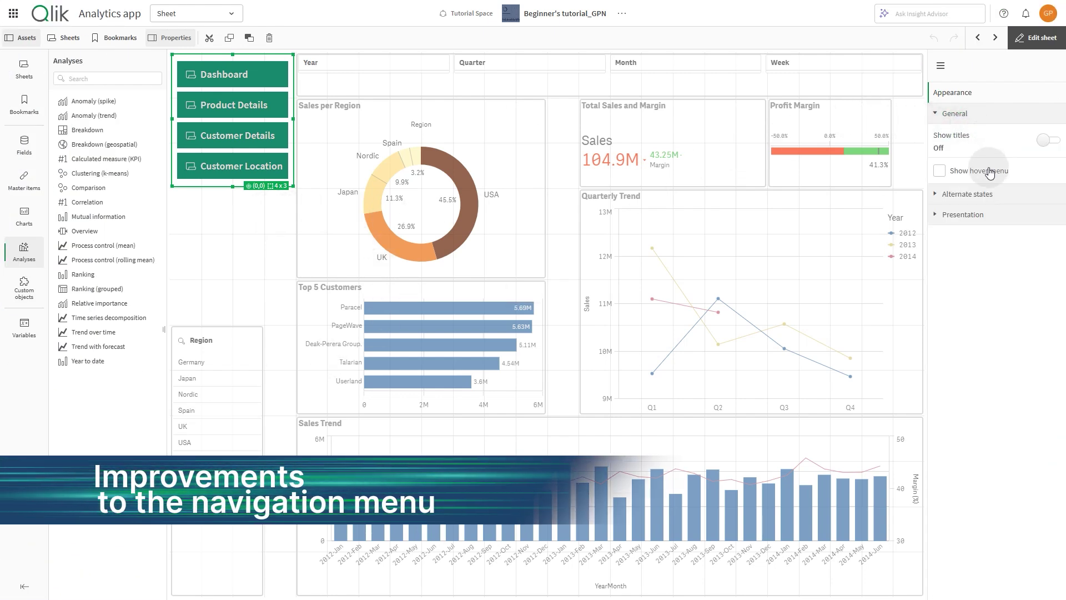
click(1007, 214)
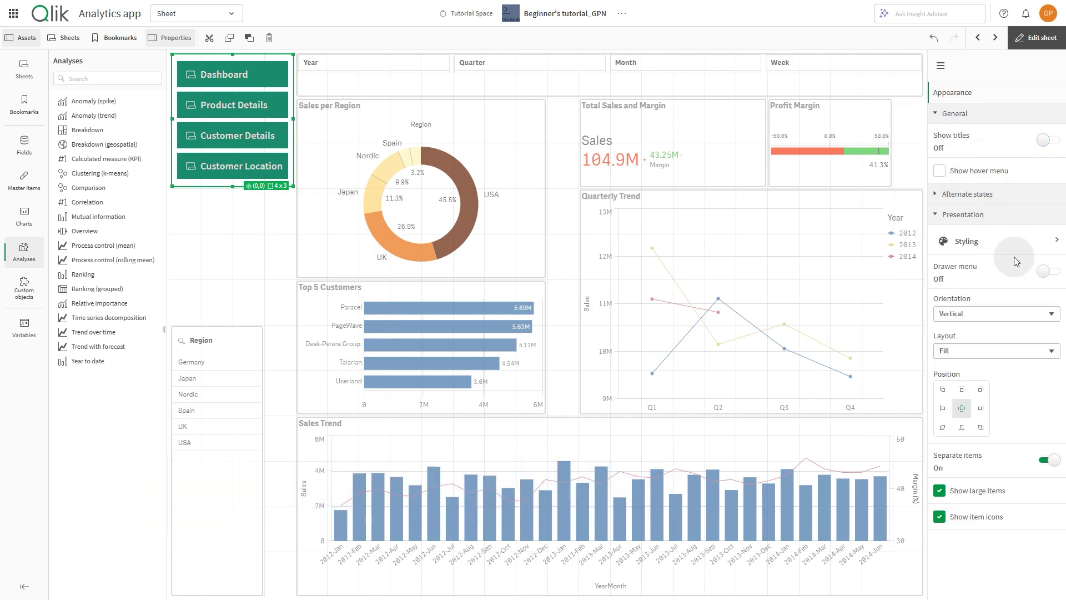
click(1043, 274)
click(989, 363)
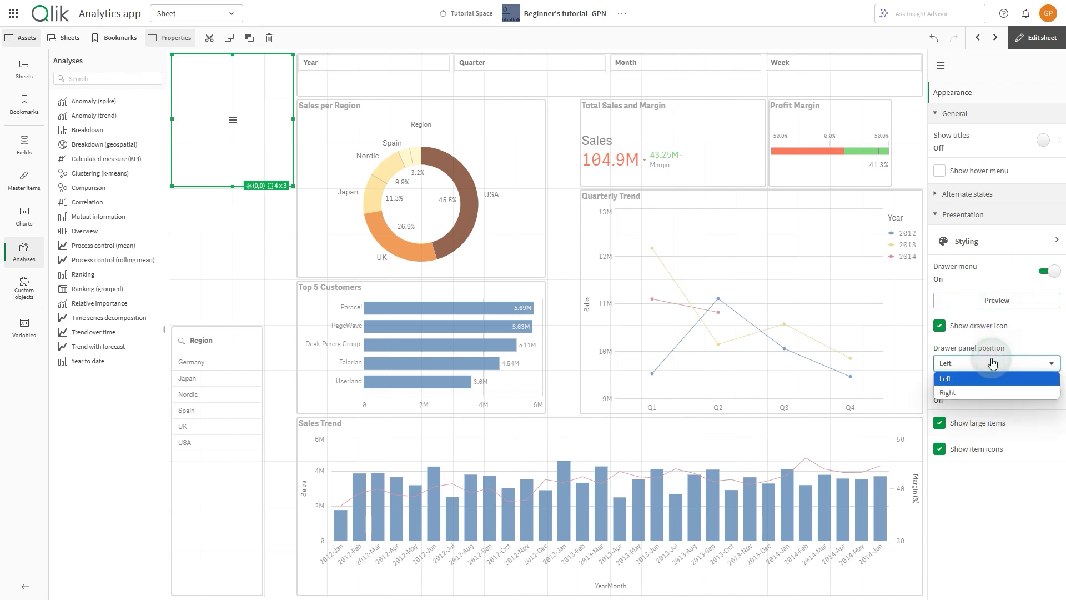
click(986, 392)
click(988, 302)
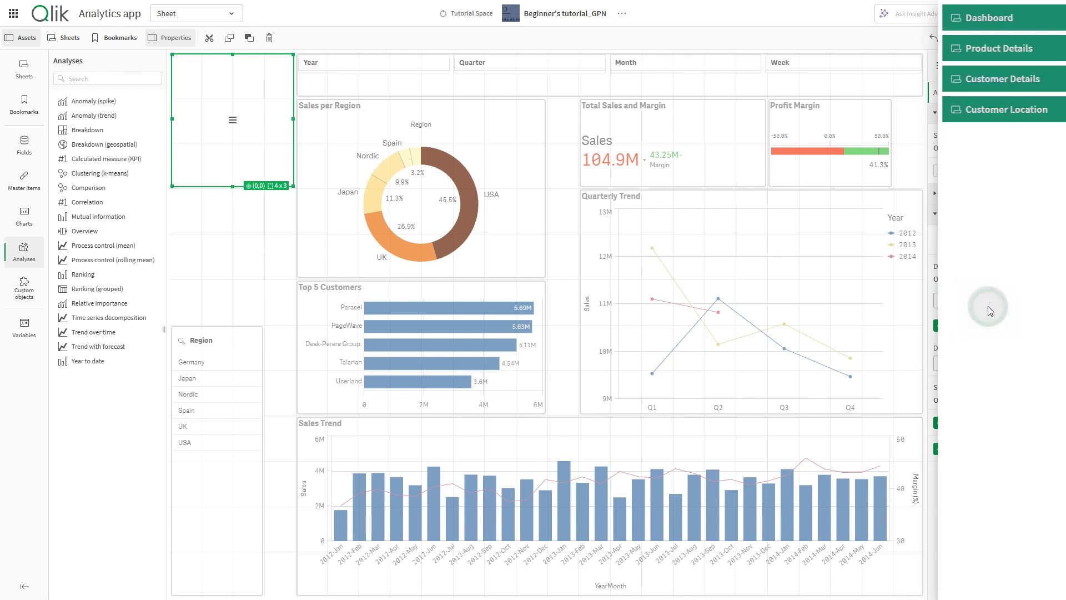
click(928, 178)
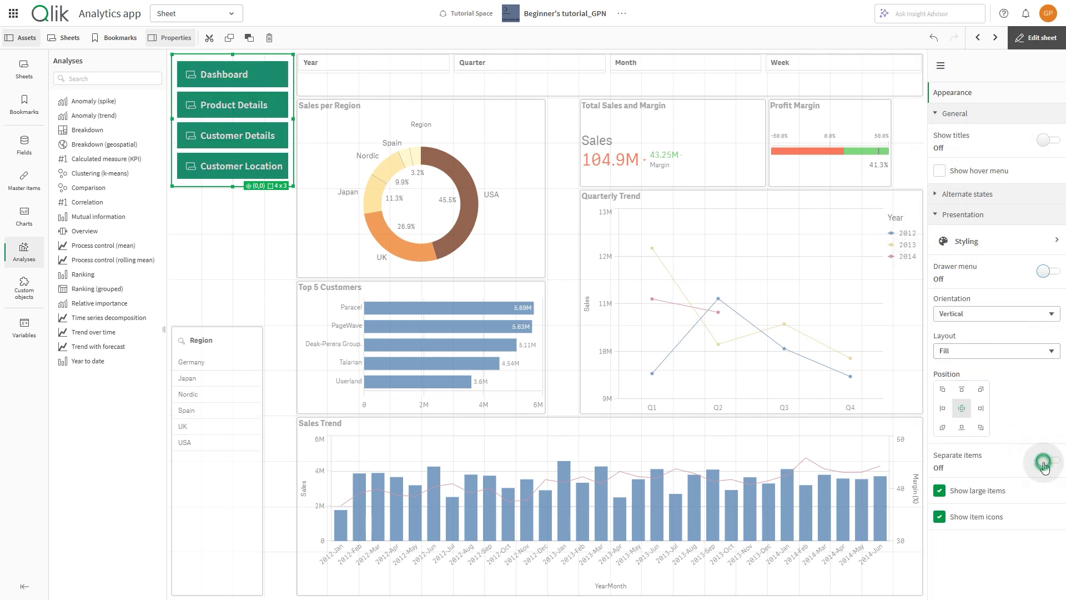
click(1043, 461)
click(1046, 494)
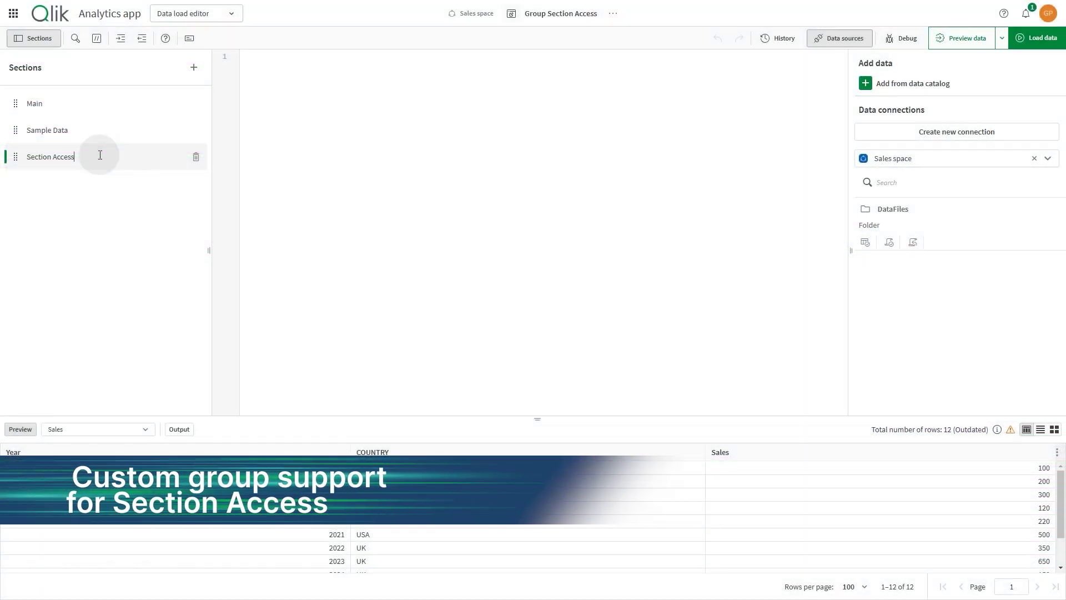
Write SET QlikCloudGroupMode =1; with a comment, Section Access;, and Load * Inline [ACCESS, USERID, GROUP, COUNTRY headers.
click(413, 198)
text(SET QlikCloudGroupMode =1)
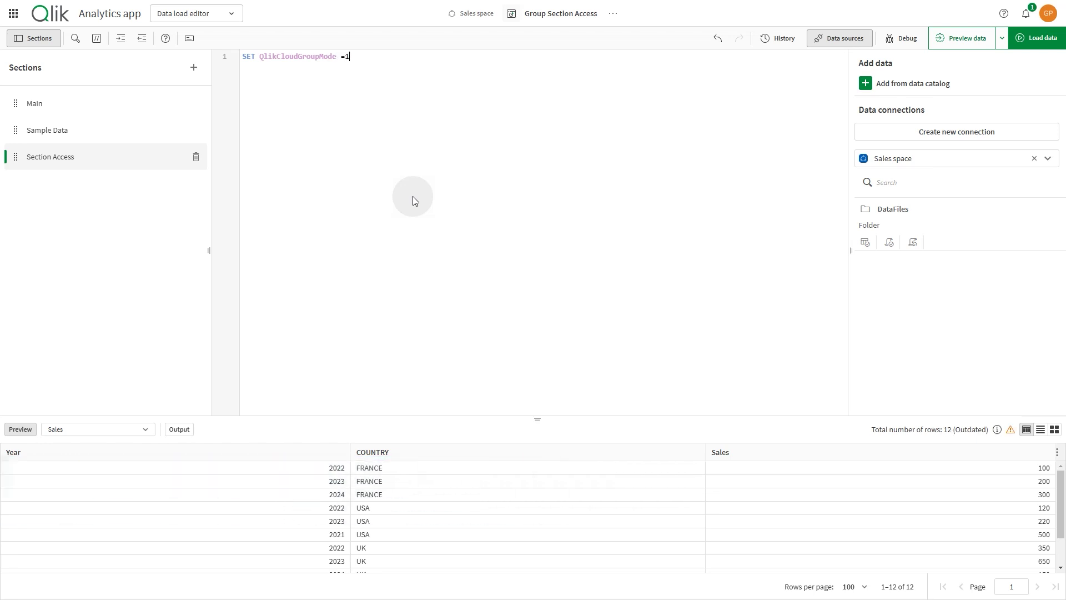
text(; // Use Custom Groups for managin access)
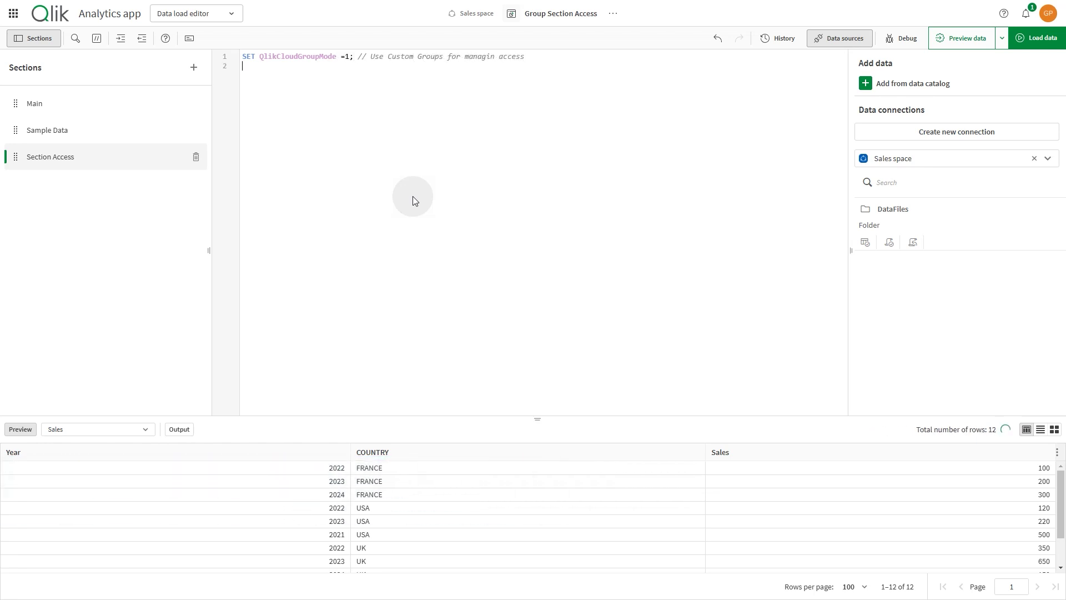
key(Return)
text(Section Access;)
key(Return)
text(Load )
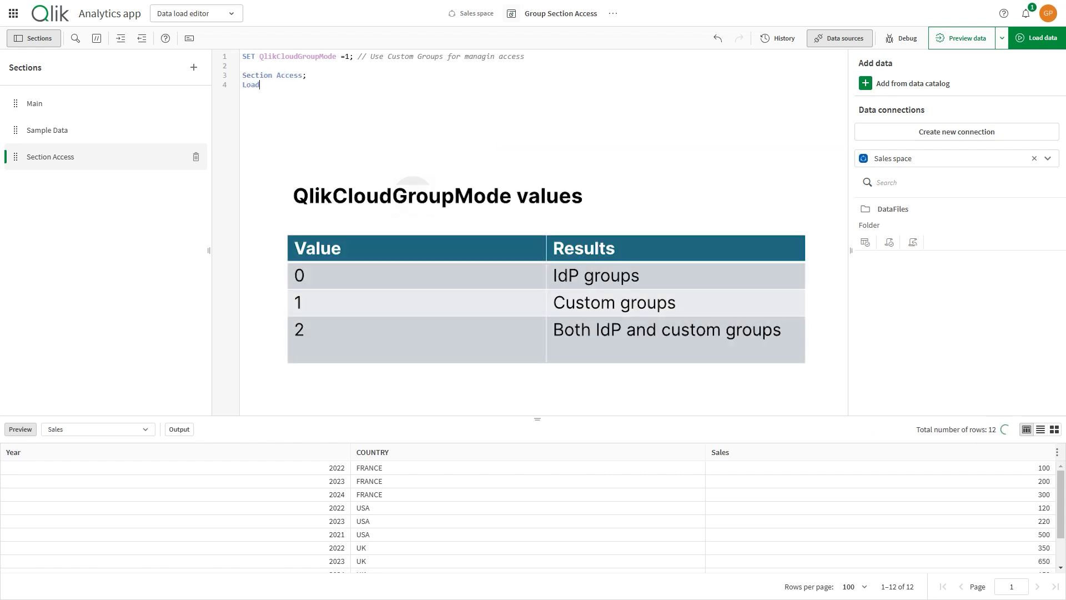
text(* Inline)
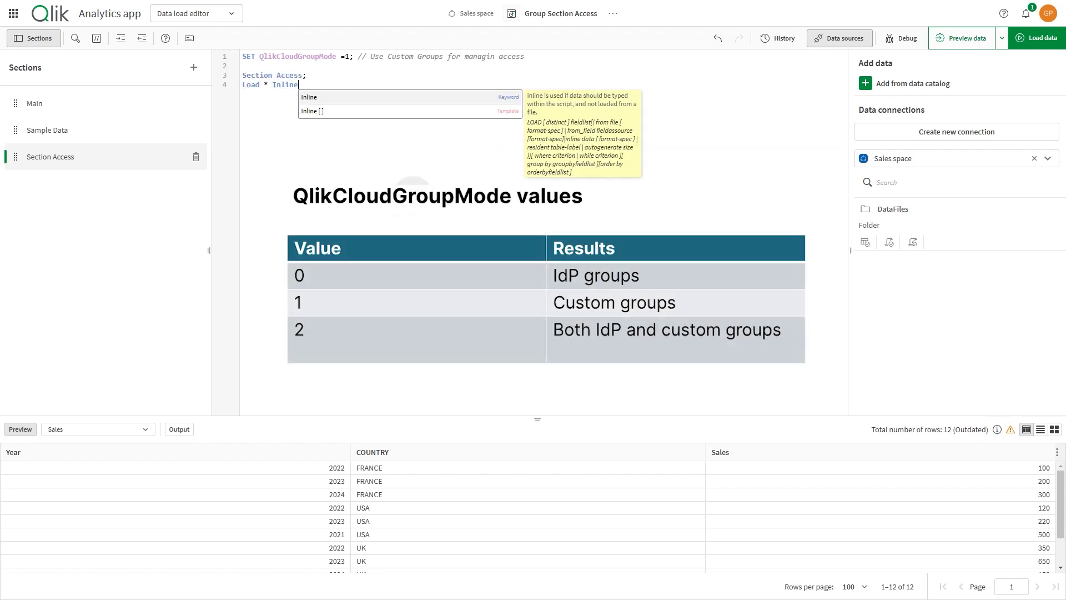
key(Down)
key(Return)
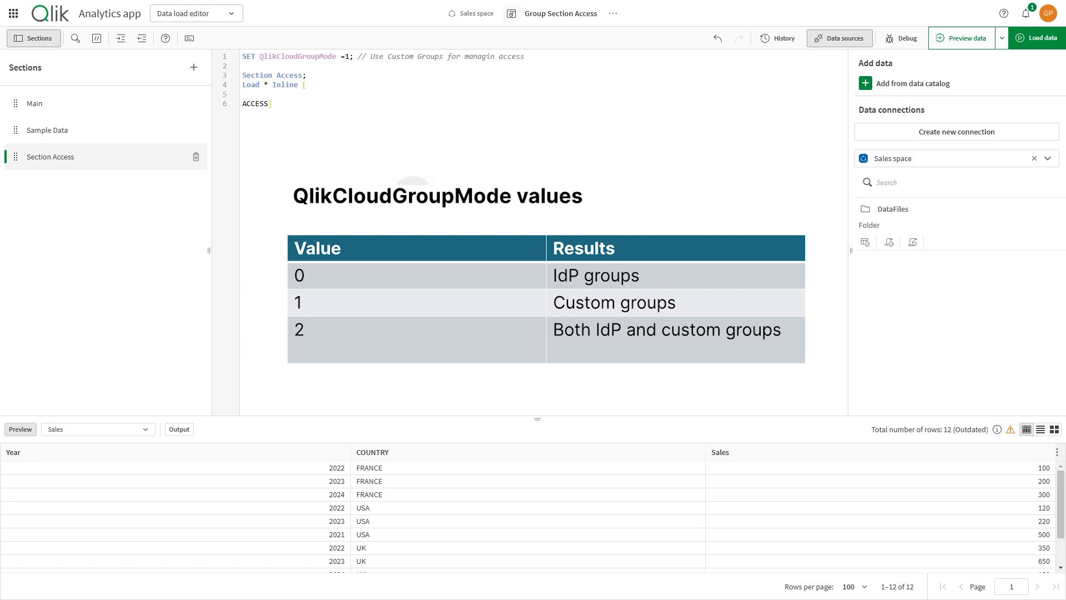
text(, GROUP, COUNTRY)
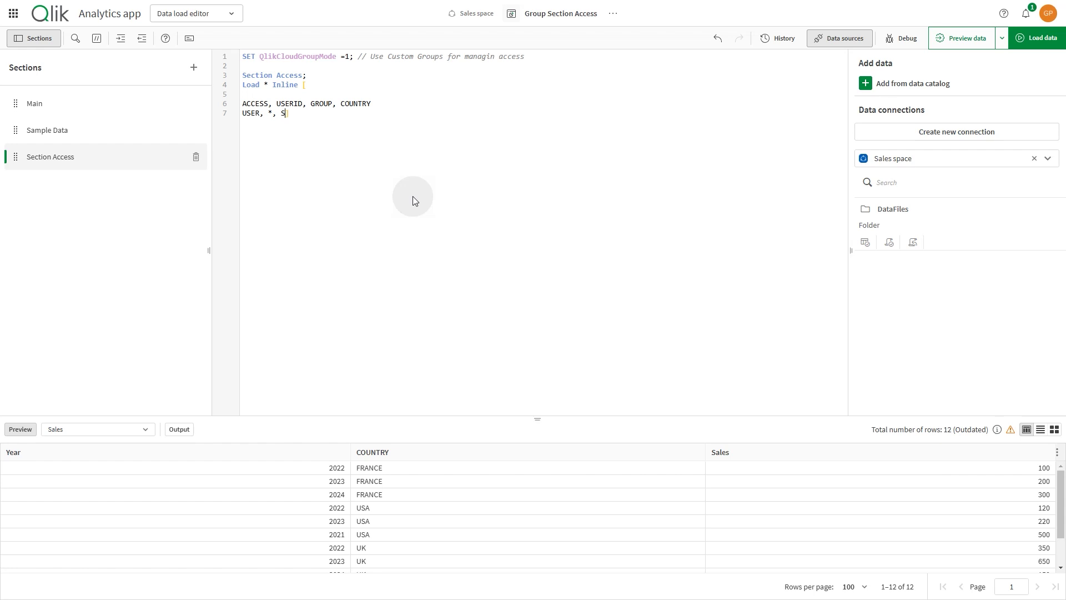
Complete the first access row for Sales Team, FRANCE and paste a copy of it.
text(ales Team, FRANCE)
key(Return)
drag(242, 113, 351, 117)
key(ctrl+c)
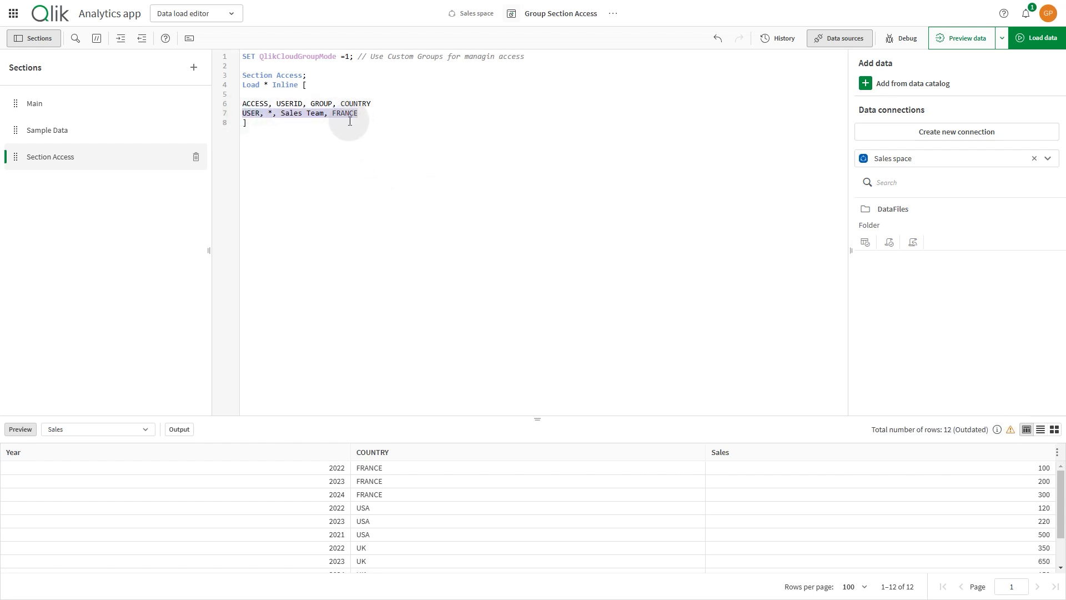
click(243, 122)
key(ctrl+v)
Add access rows for Sales Team ITALY and Marketing Team UK and USA.
double_click(350, 123)
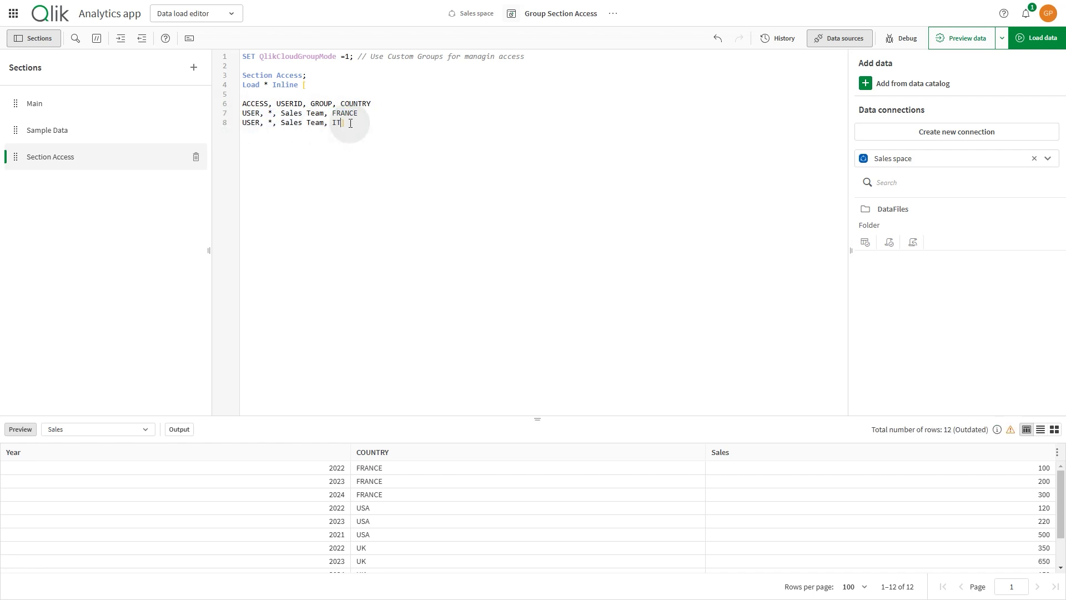
key(Return)
key(ctrl+v)
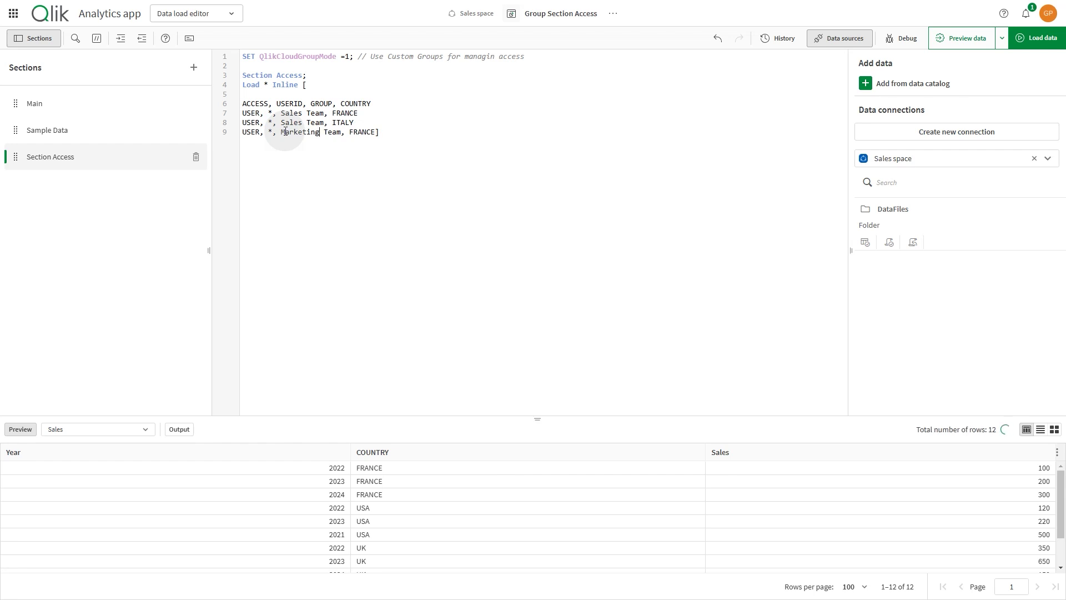
double_click(359, 132)
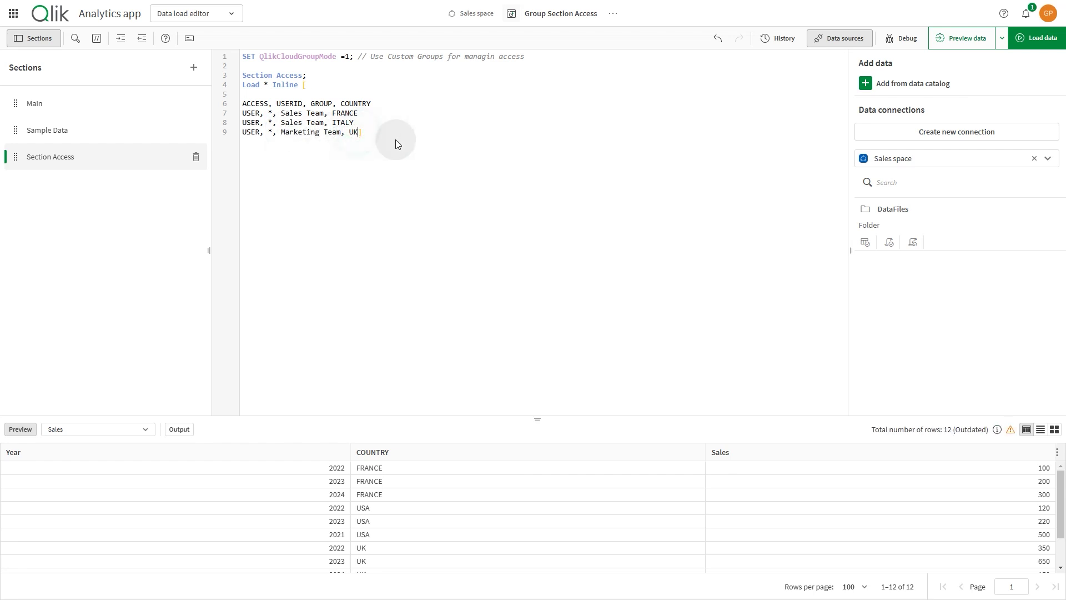
key(Return)
key(ctrl+v)
click(289, 141)
double_click(363, 142)
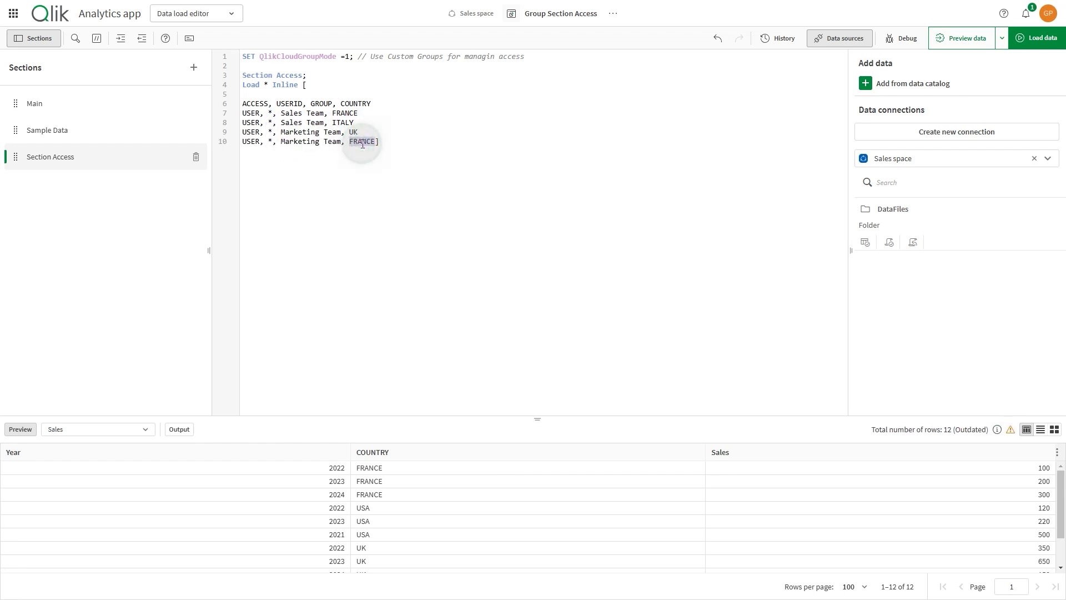
Add an Executive group row granting access to all countries.
key(Return)
double_click(290, 150)
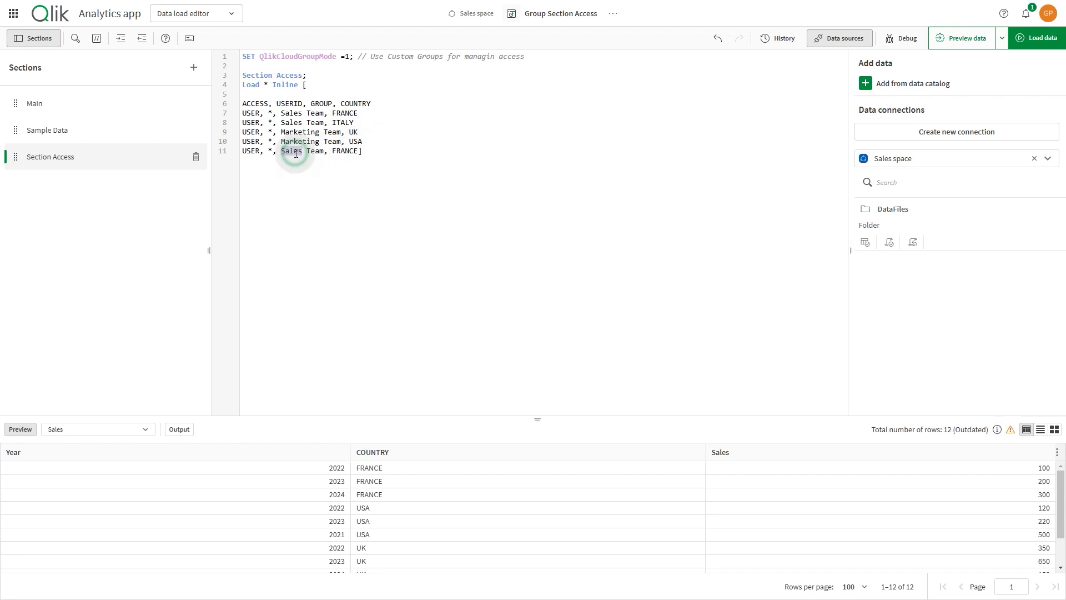
text(Executive)
double_click(330, 151)
key(BackSpace)
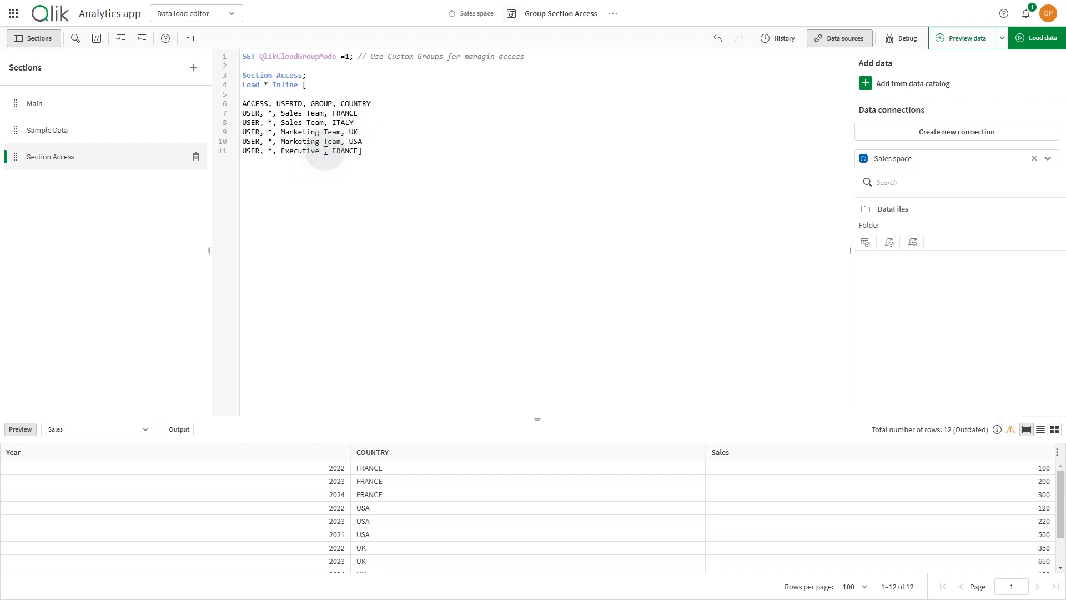
double_click(334, 152)
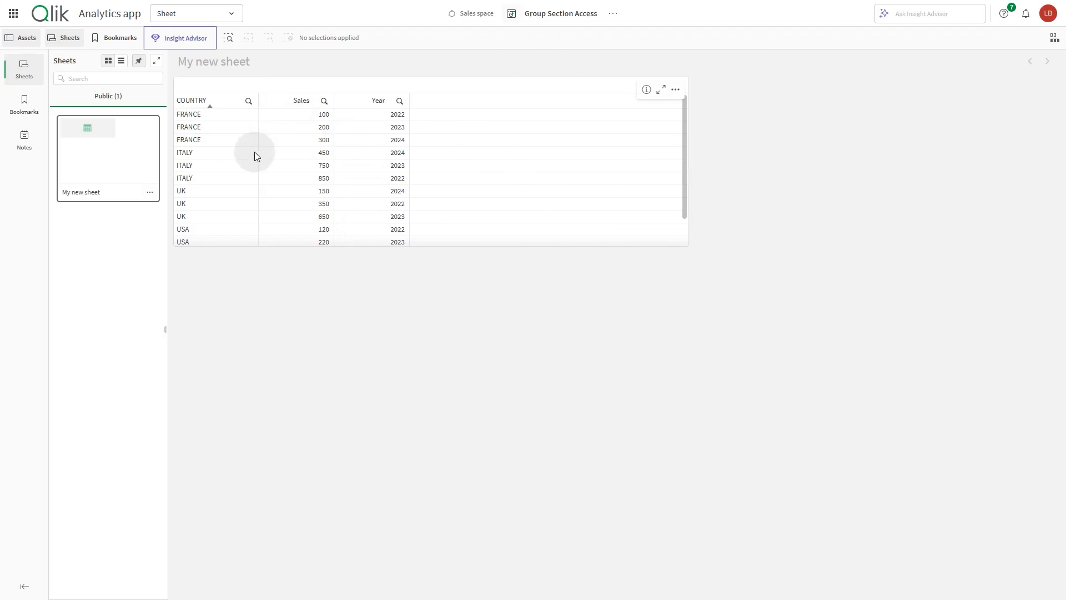
Scroll the table on My new sheet to see the FRANCE, ITALY, UK and USA rows.
scroll(254, 152, down, 1)
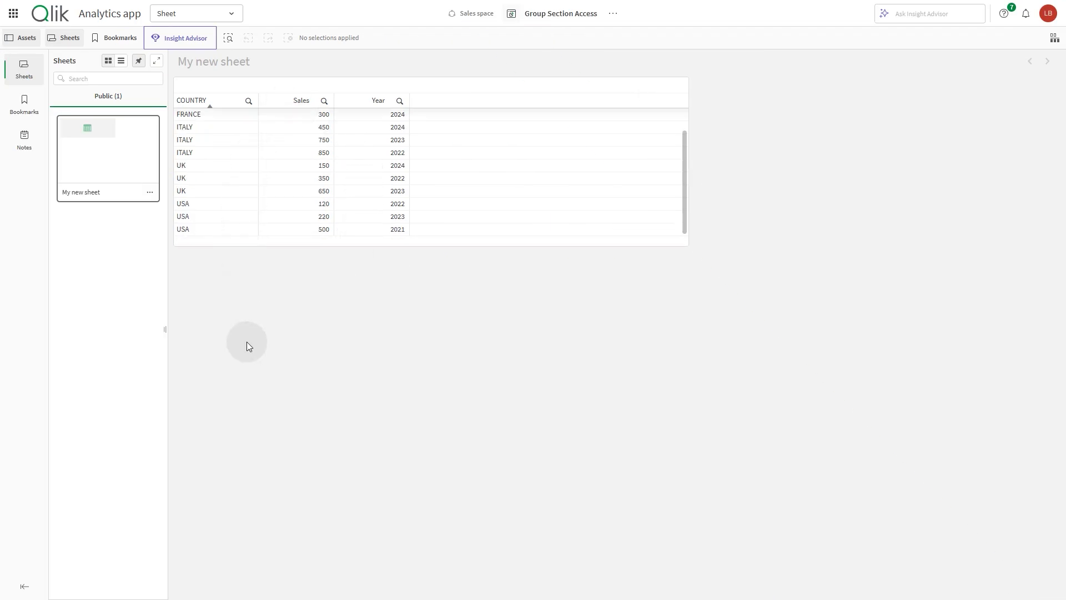